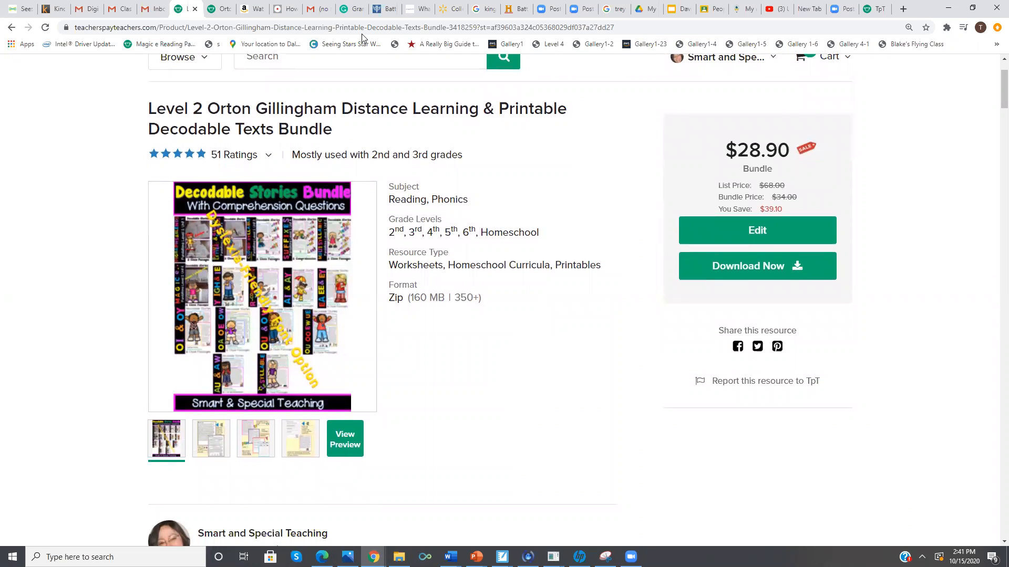
Open the Closed Syllable Exceptions Decodable Stories product from the bundle and launch its digital activity as a buyer
{"action": "scroll", "coordinate": [362, 38], "scroll_direction": "down", "scroll_amount": 5}
{"action": "scroll", "coordinate": [362, 38], "scroll_direction": "down", "scroll_amount": 3}
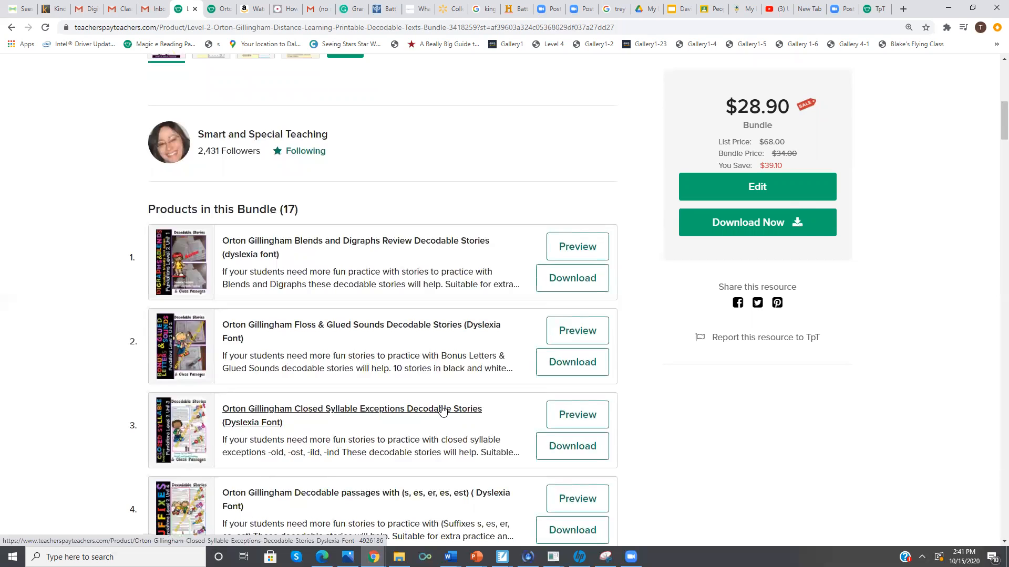
{"action": "left_click", "coordinate": [443, 410]}
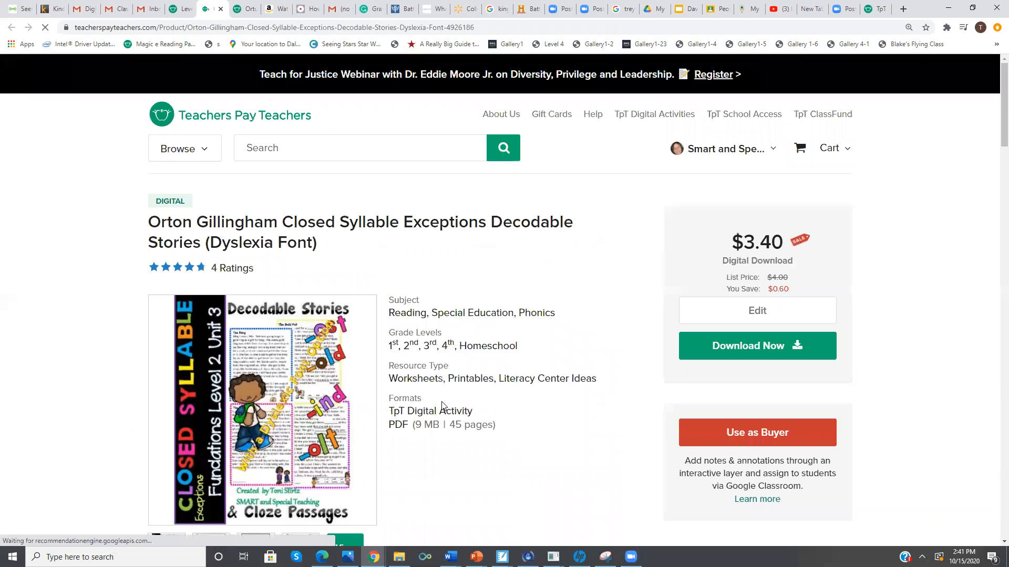
{"action": "left_click", "coordinate": [719, 434]}
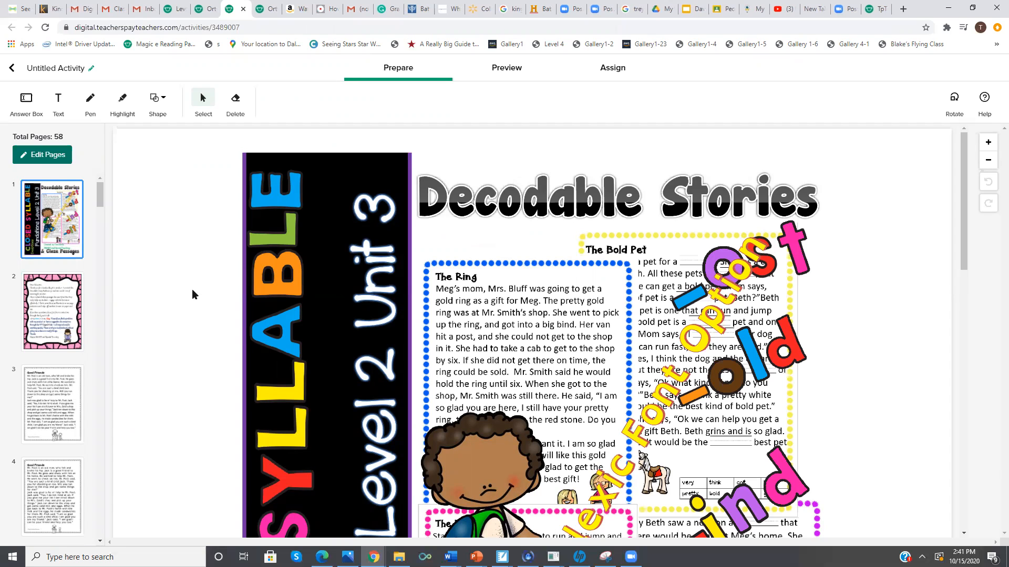
Remove all pages except the second Good Friends passage, its fill-in-the-blank version and its questions page, and save the changes
{"action": "left_click", "coordinate": [52, 158]}
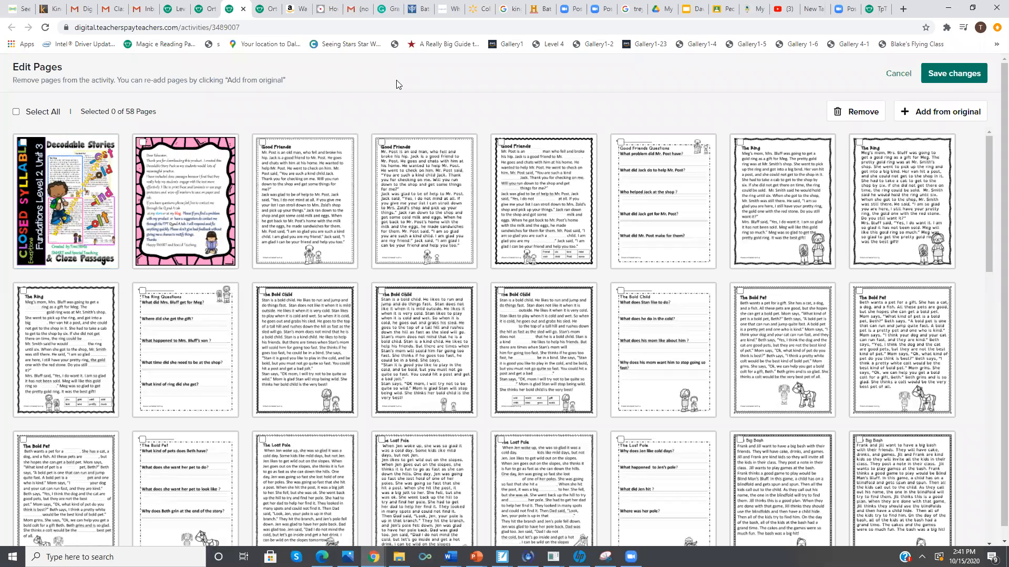
{"action": "left_click", "coordinate": [16, 112]}
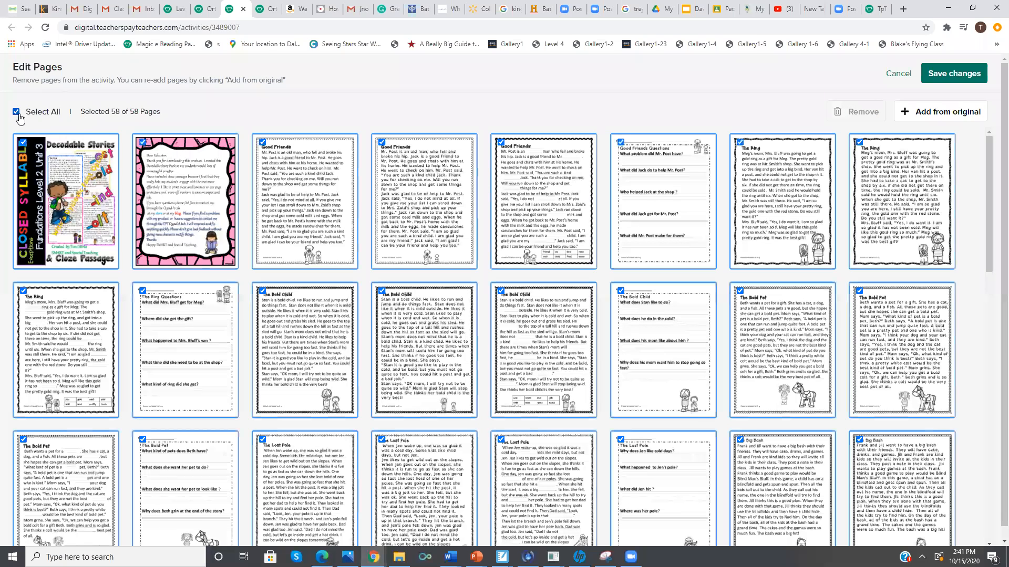
{"action": "left_click", "coordinate": [398, 193]}
{"action": "left_click", "coordinate": [517, 192]}
{"action": "left_click", "coordinate": [630, 201]}
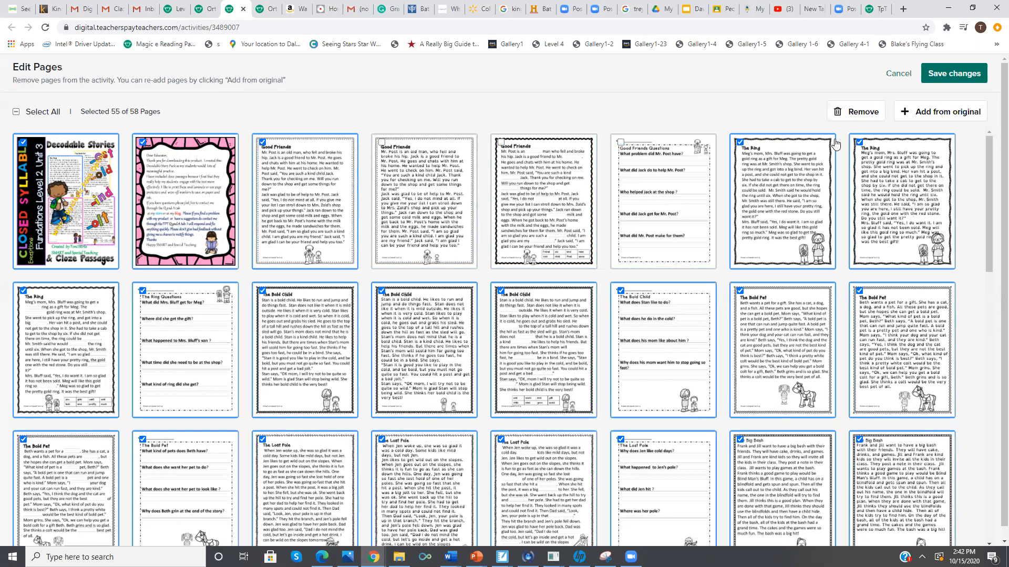
{"action": "left_click", "coordinate": [851, 120]}
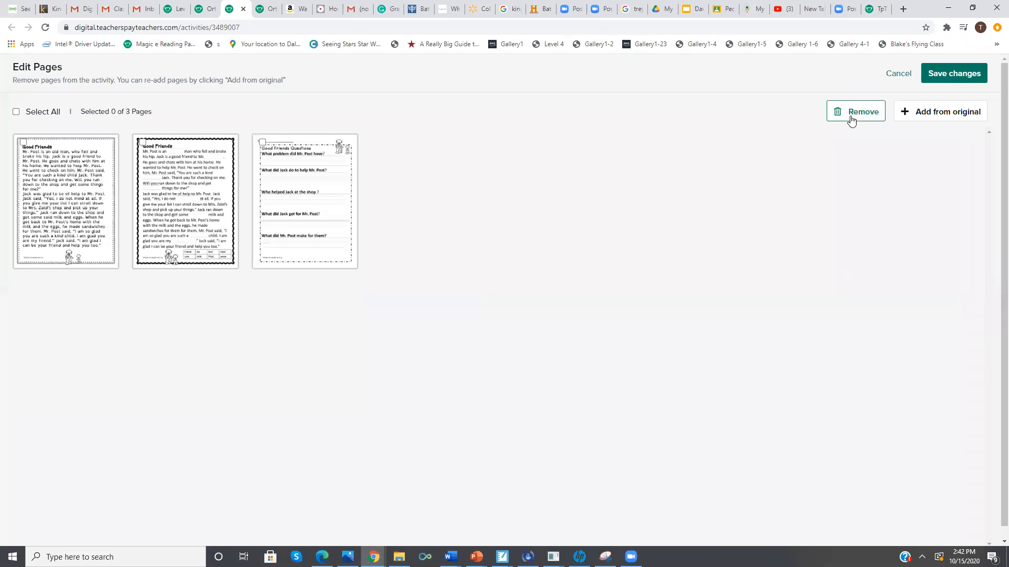
{"action": "left_click", "coordinate": [950, 72]}
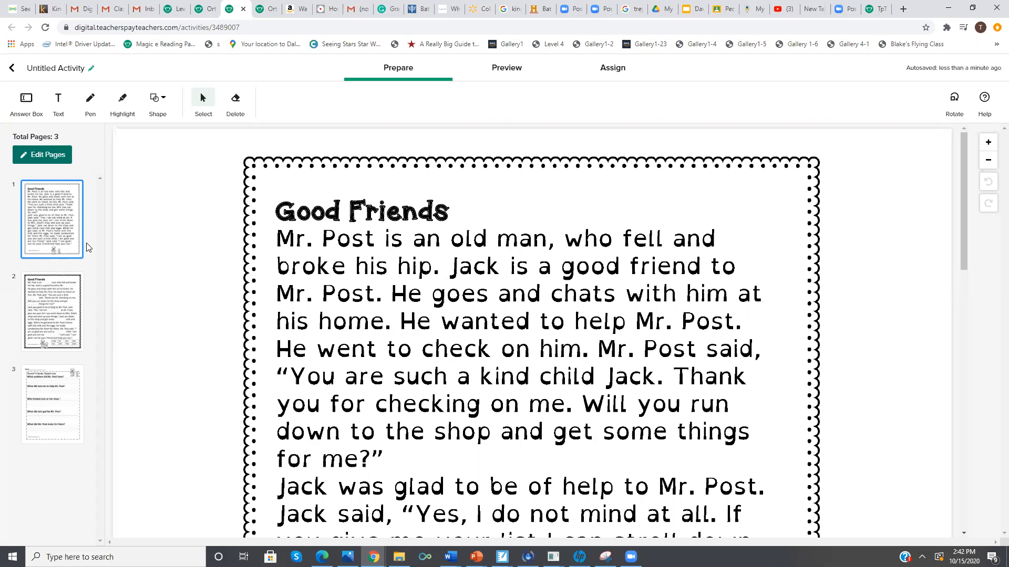
On page 1, highlight "ost" in "Post" in yellow, "ind" in "kind" in red and "ild" in "child" in green
{"action": "left_click", "coordinate": [126, 110]}
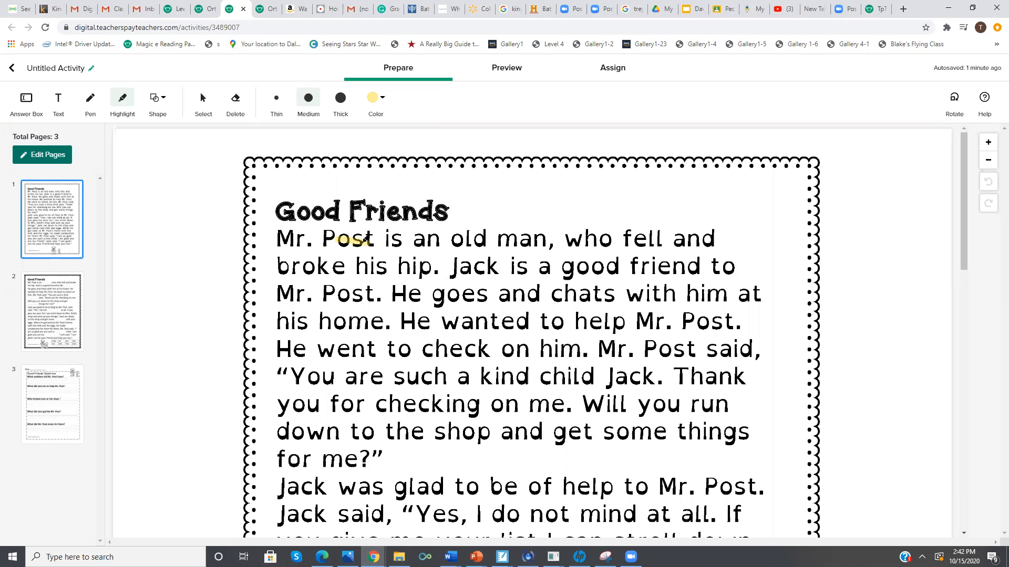
{"action": "mouse_move", "coordinate": [331, 239]}
{"action": "left_mouse_down"}
{"action": "mouse_move", "coordinate": [370, 239]}
{"action": "mouse_move", "coordinate": [343, 243]}
{"action": "mouse_move", "coordinate": [355, 245]}
{"action": "left_mouse_up"}
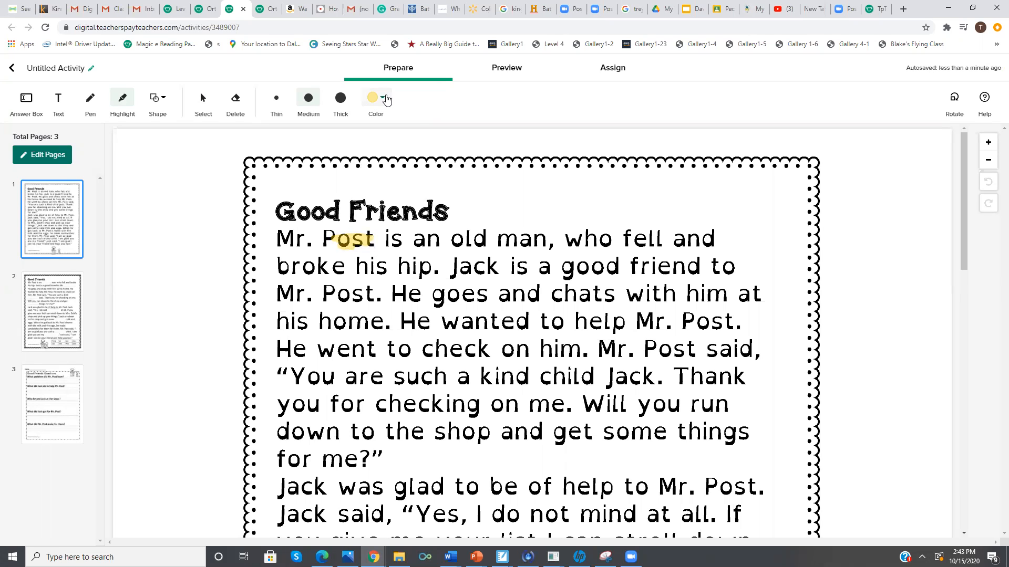
{"action": "left_click", "coordinate": [384, 97]}
{"action": "left_click", "coordinate": [406, 119]}
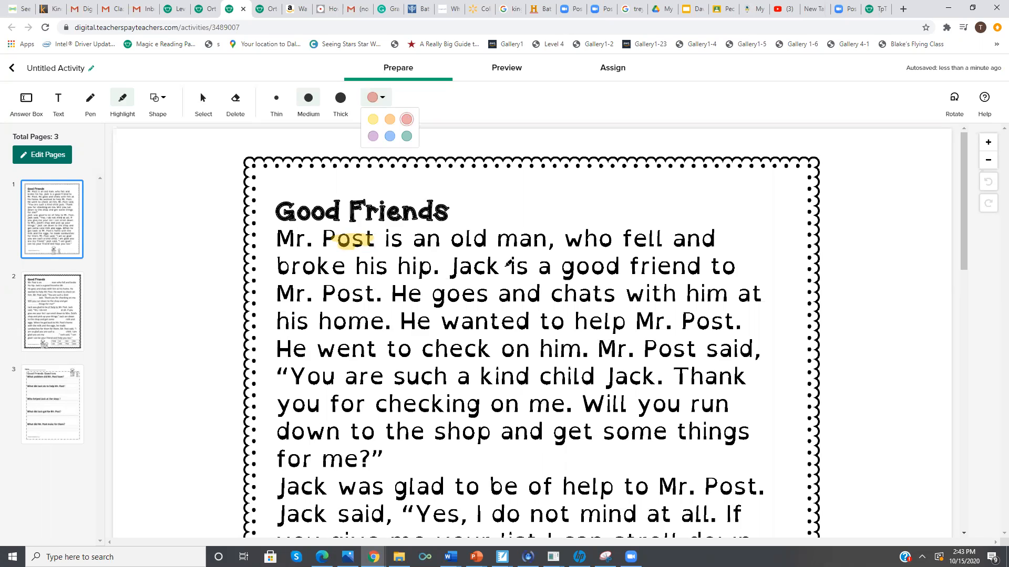
{"action": "left_click_drag", "start_coordinate": [498, 376], "coordinate": [530, 377]}
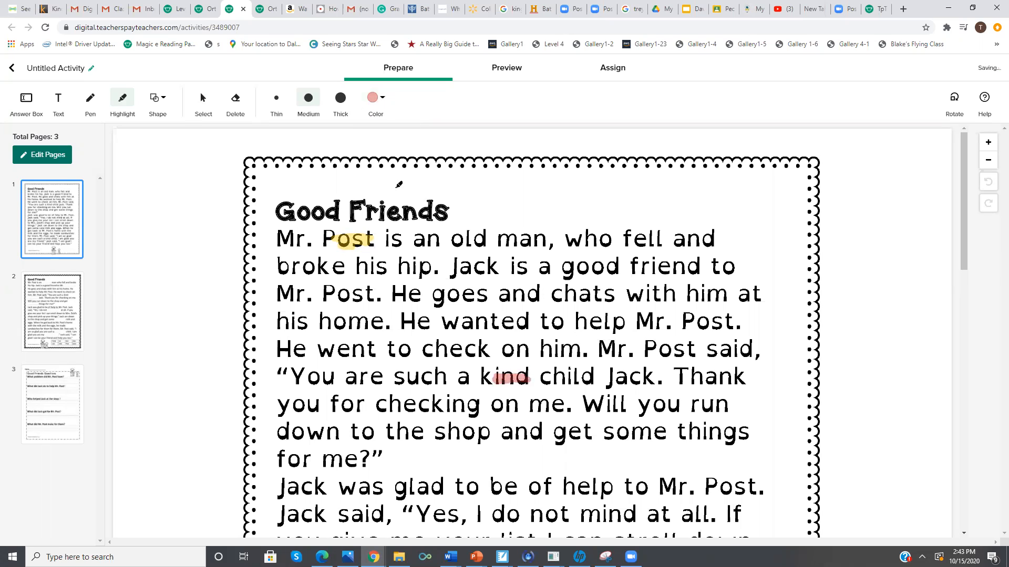
{"action": "left_click", "coordinate": [375, 97]}
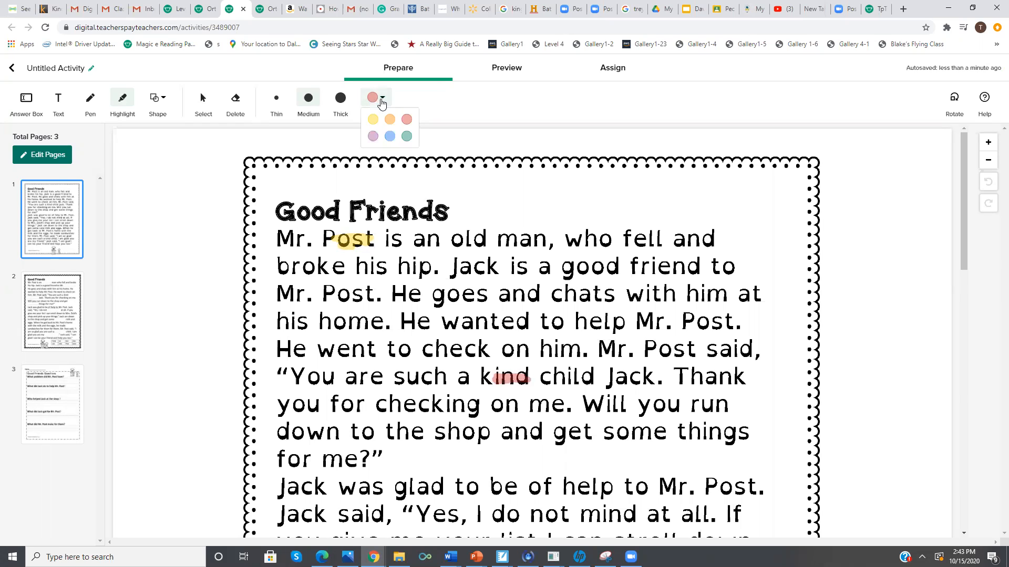
{"action": "left_click", "coordinate": [408, 136]}
{"action": "mouse_move", "coordinate": [566, 374]}
{"action": "left_mouse_down"}
{"action": "mouse_move", "coordinate": [595, 378]}
{"action": "mouse_move", "coordinate": [578, 378]}
{"action": "left_mouse_up"}
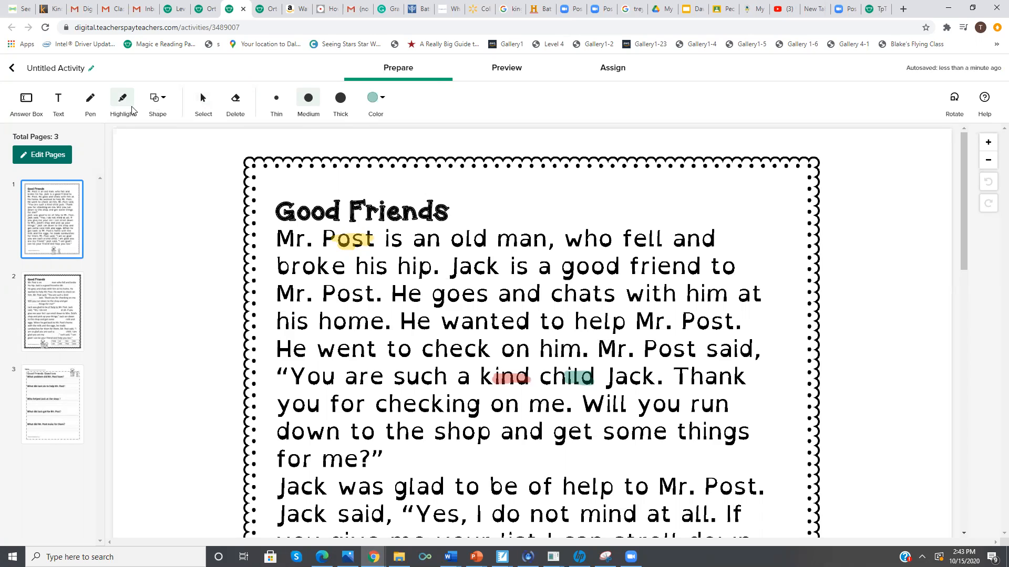
Add the text "Color the different patterns." above the Good Friends passage on page 1
{"action": "left_click", "coordinate": [60, 103]}
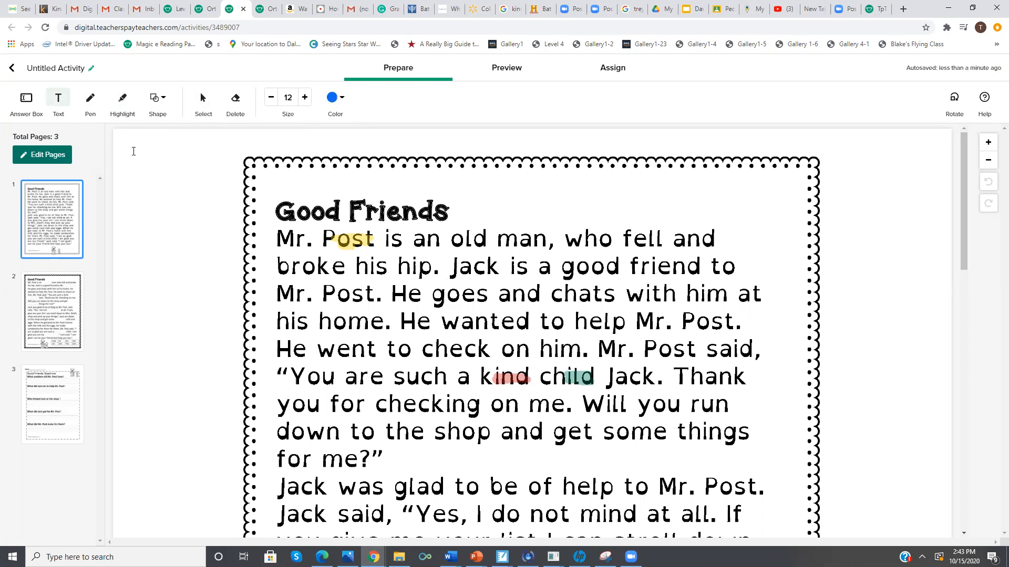
{"action": "type", "text": "Color the different patterns."}
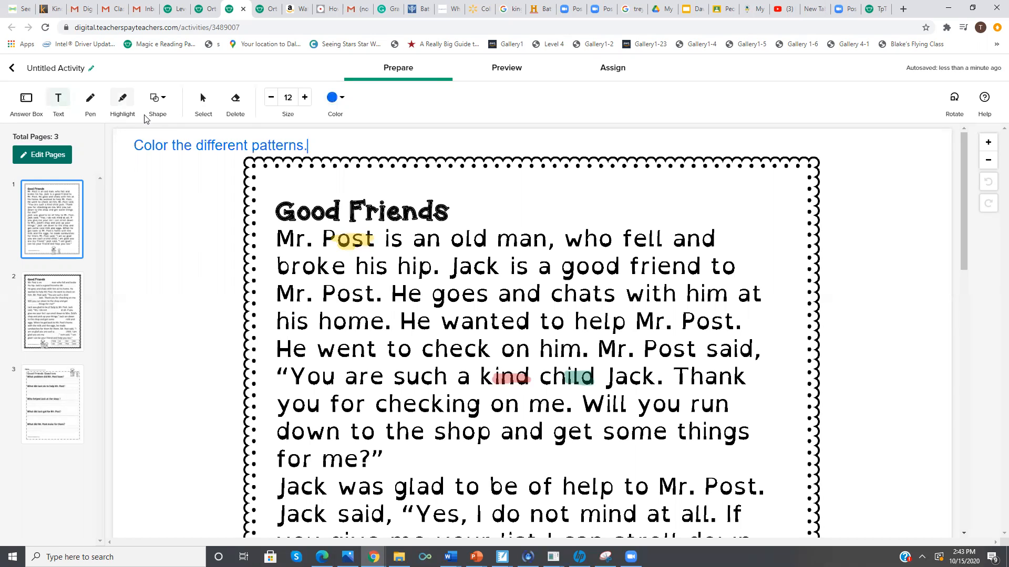
With a thin blue pen, draw a breve over the "a" in "man" and underline the "ch" in "chats"
{"action": "left_click", "coordinate": [93, 105]}
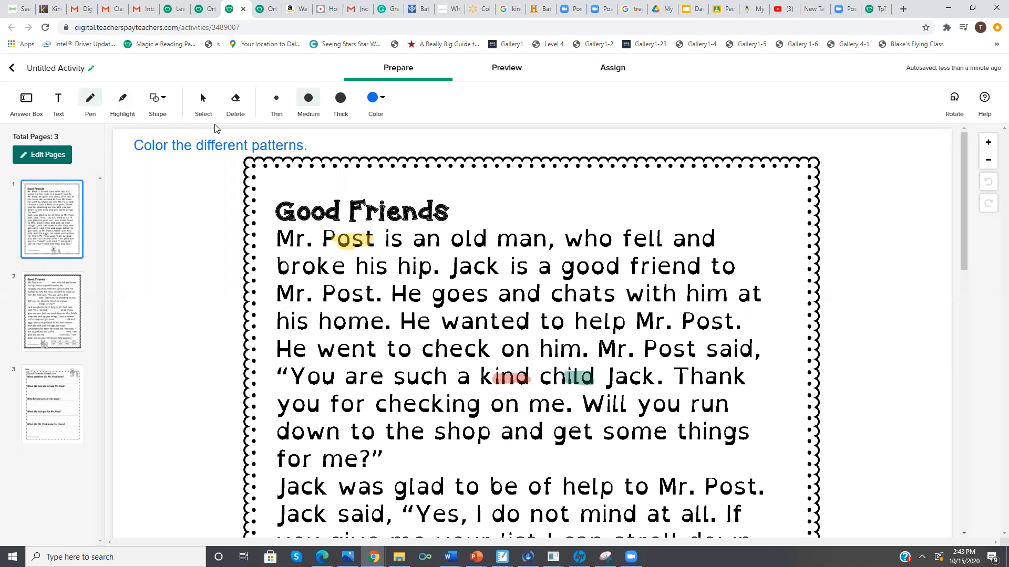
{"action": "left_click", "coordinate": [273, 104]}
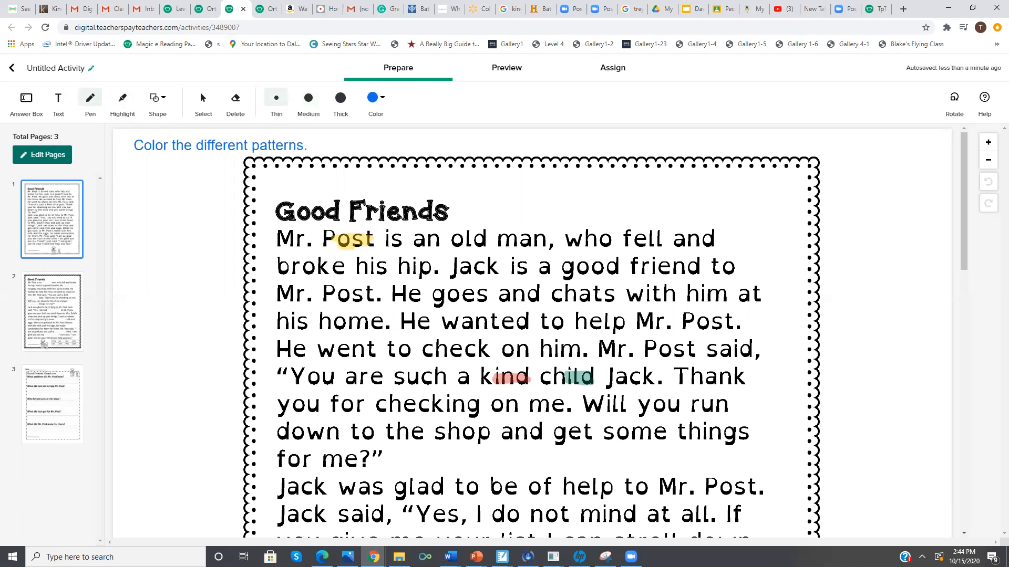
{"action": "left_click_drag", "start_coordinate": [519, 224], "coordinate": [533, 219]}
{"action": "left_click_drag", "start_coordinate": [556, 304], "coordinate": [575, 300]}
Draw a black rectangle around "ed" in "wanted" and set its border to medium thickness
{"action": "left_click", "coordinate": [154, 99]}
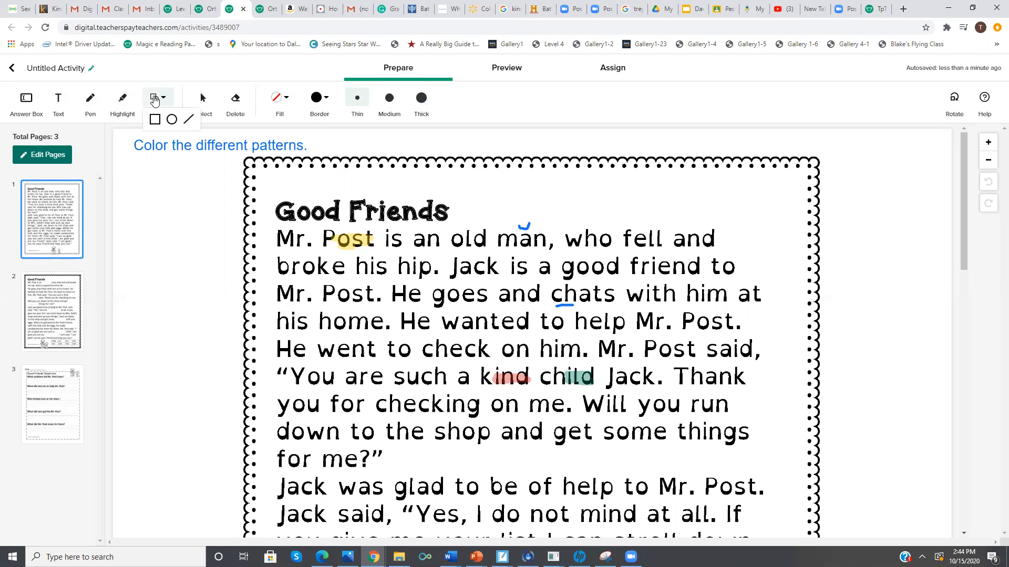
{"action": "left_click", "coordinate": [156, 119]}
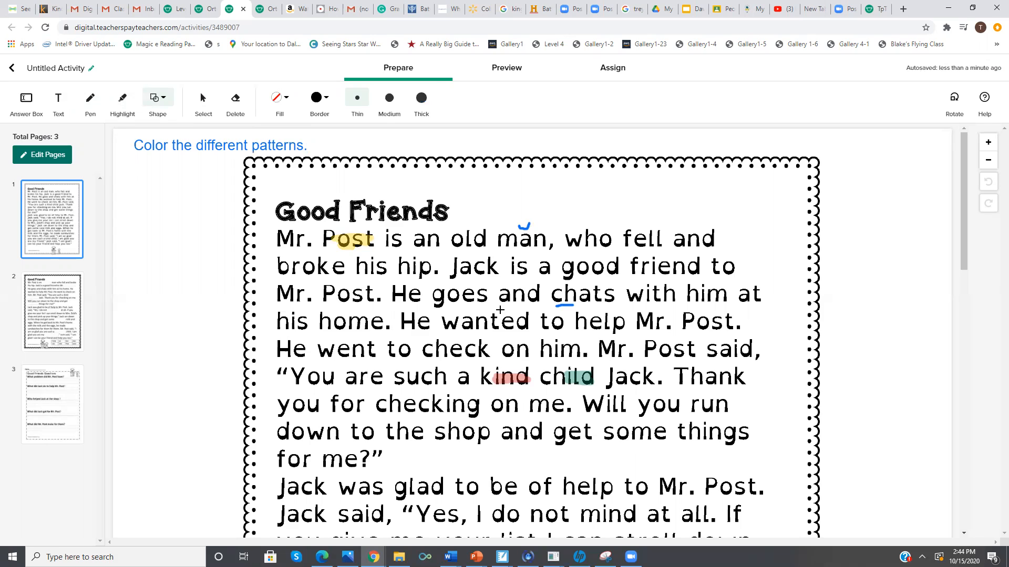
{"action": "left_click_drag", "start_coordinate": [500, 308], "coordinate": [532, 334]}
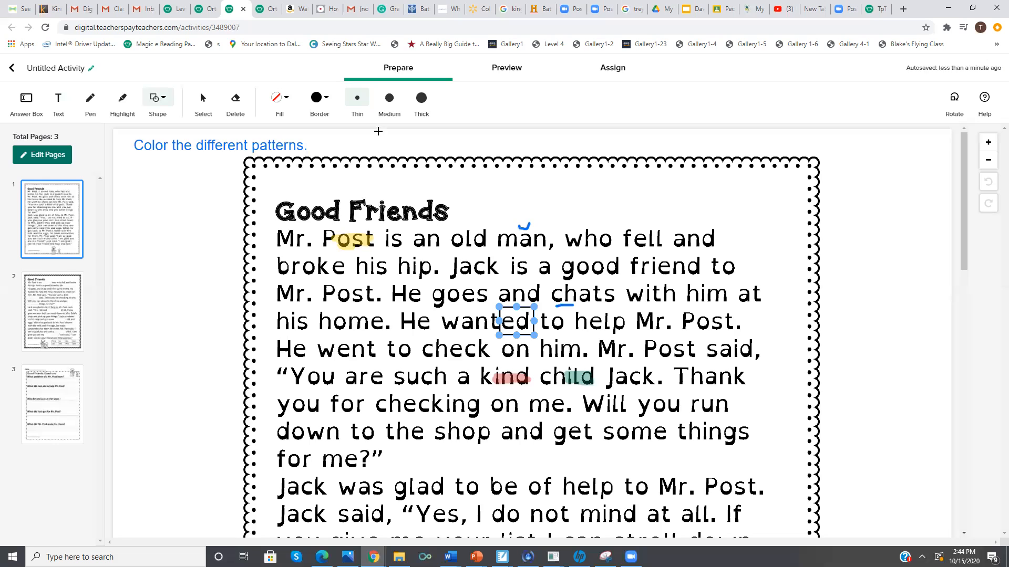
{"action": "left_click", "coordinate": [386, 100]}
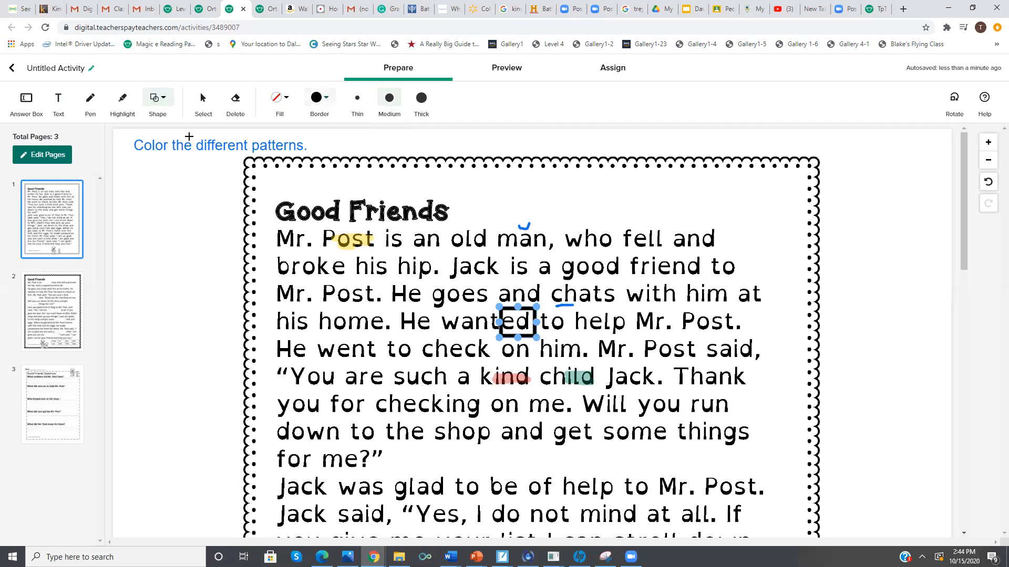
Place an answer box over the first blank of the Good Friends passage on page 2
{"action": "left_click", "coordinate": [69, 312]}
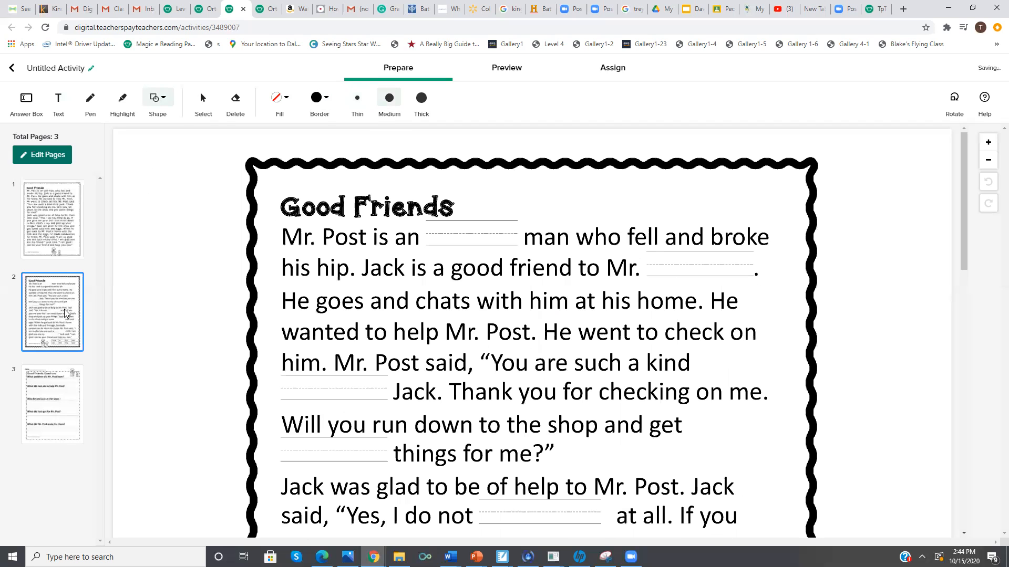
{"action": "left_click", "coordinate": [29, 104]}
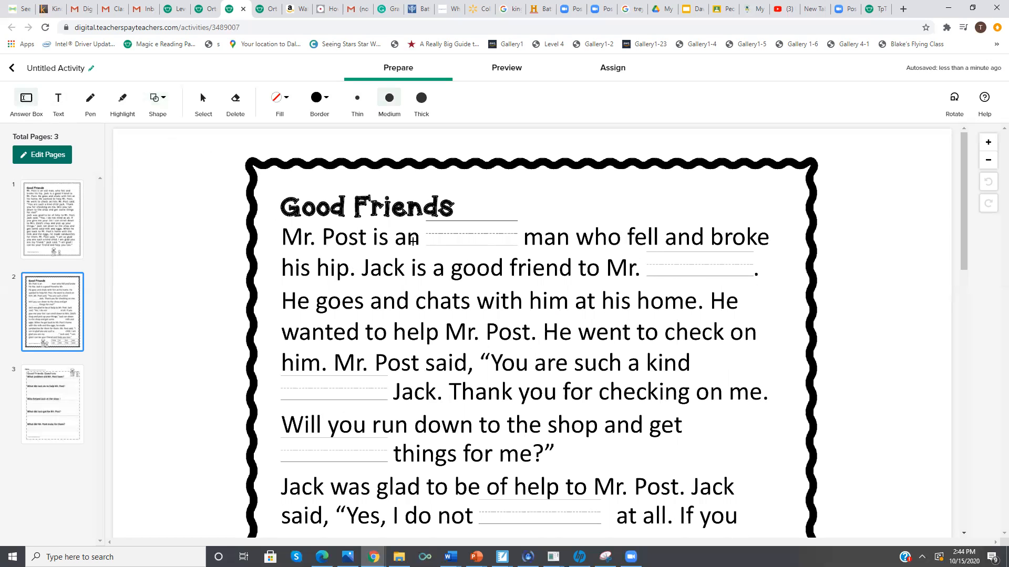
{"action": "left_click_drag", "start_coordinate": [424, 219], "coordinate": [517, 248]}
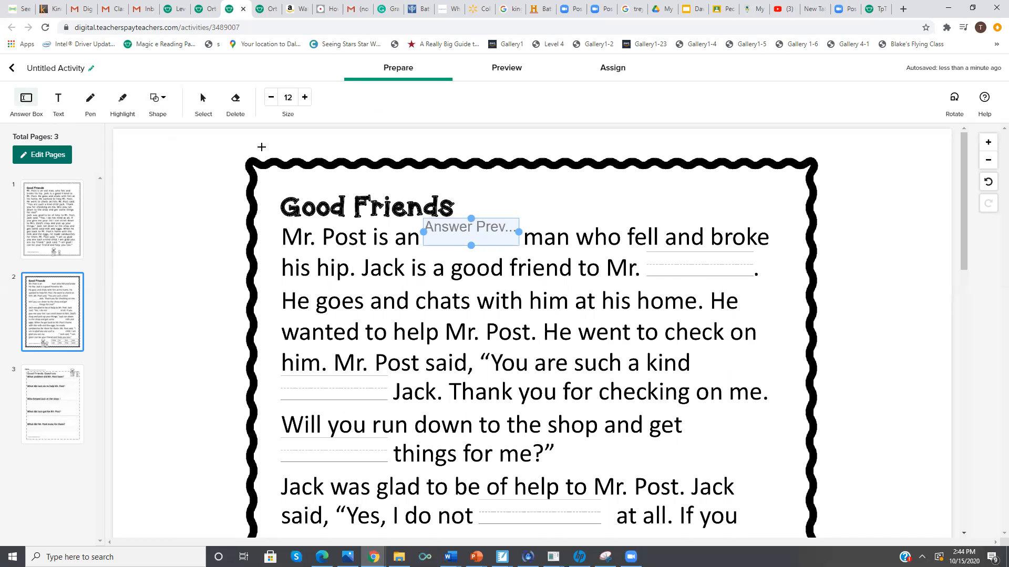
{"action": "left_click", "coordinate": [59, 101]}
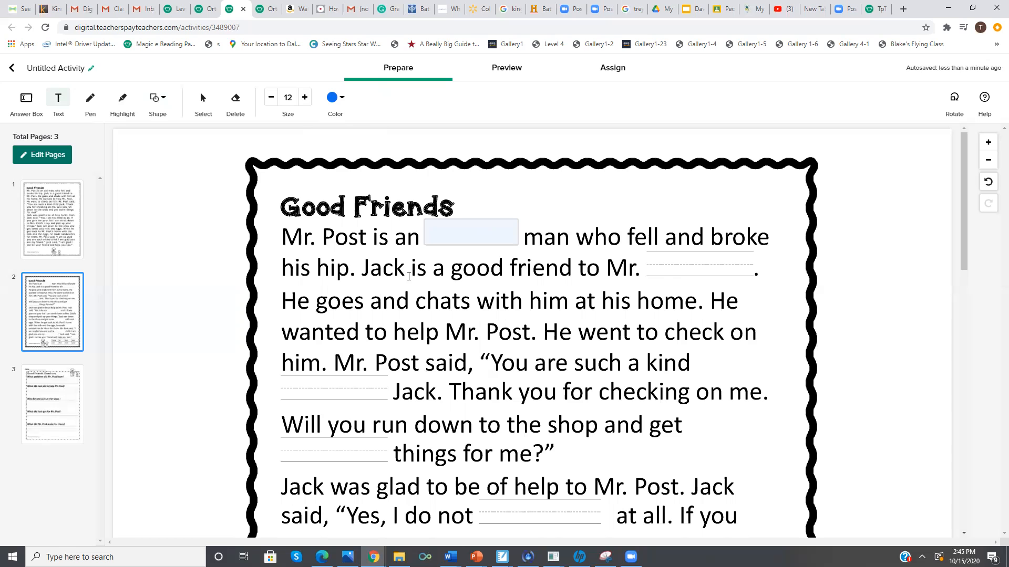
Review the activity's questions page, marked-up passage and fill-in-the-blank page
{"action": "left_click", "coordinate": [68, 377]}
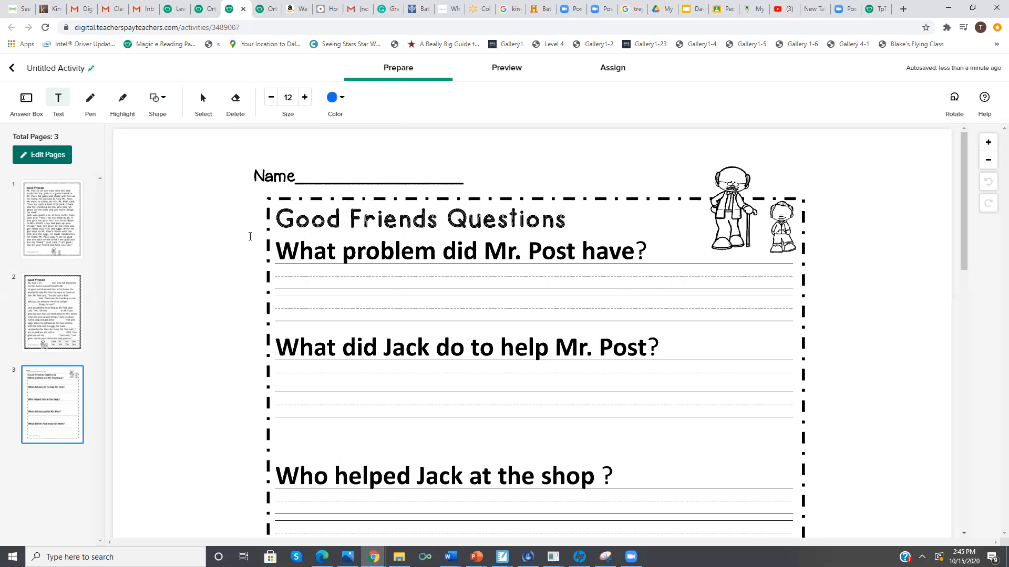
{"action": "left_click", "coordinate": [69, 237]}
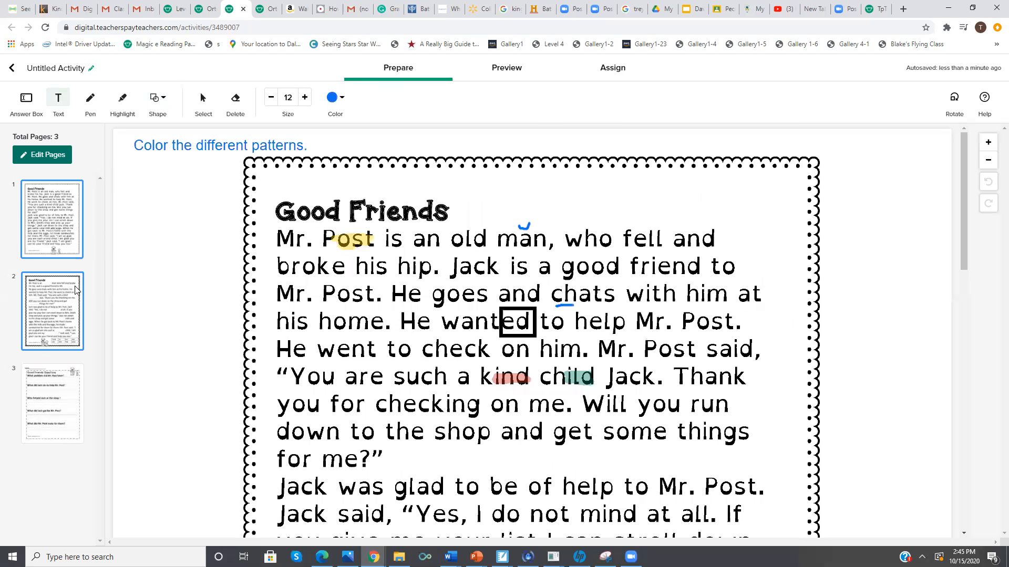
{"action": "left_click", "coordinate": [77, 290]}
{"action": "left_click", "coordinate": [52, 400]}
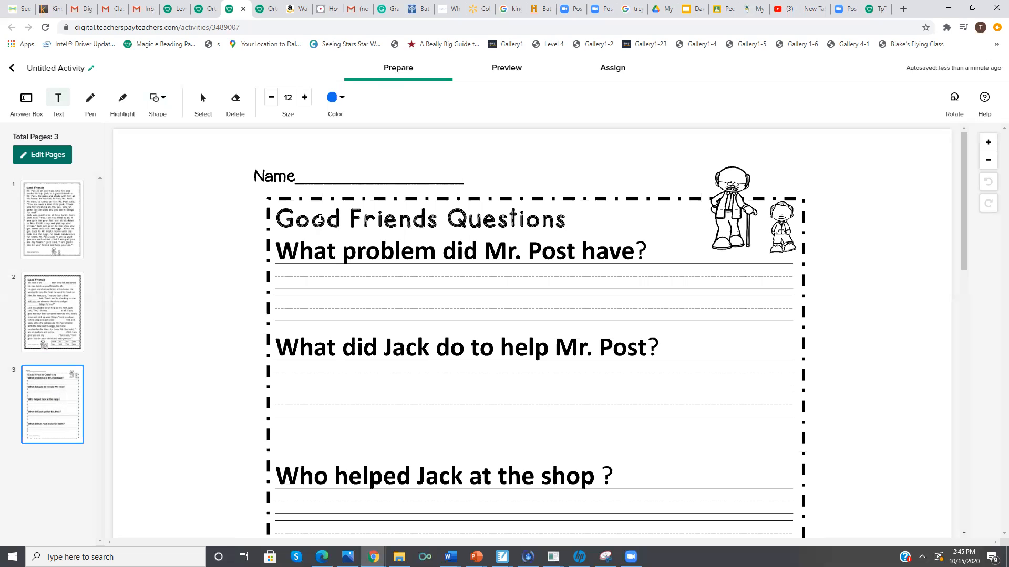
Create a student access link for the activity and start sharing it to Google Classroom
{"action": "left_click", "coordinate": [609, 73]}
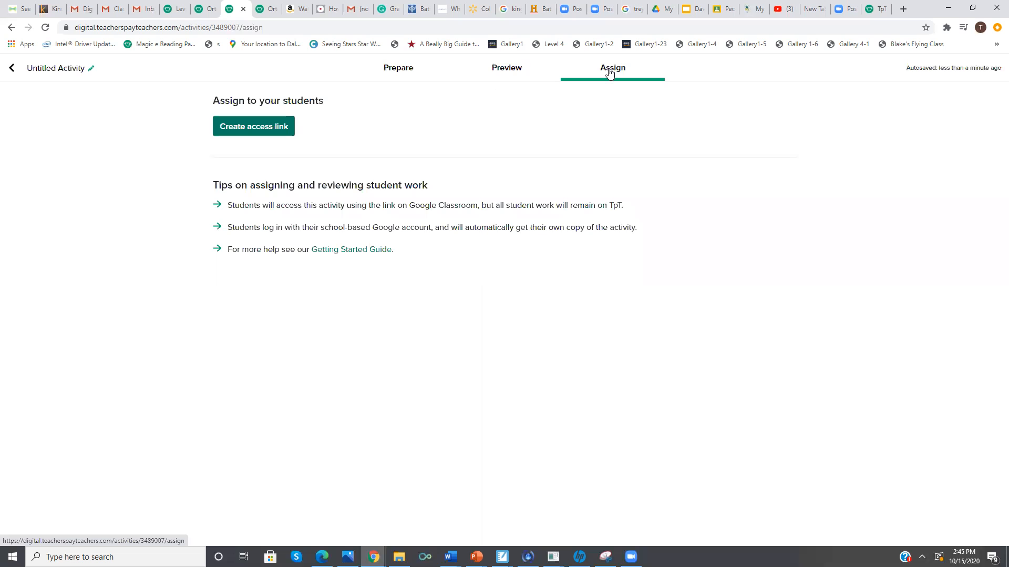
{"action": "left_click", "coordinate": [274, 128]}
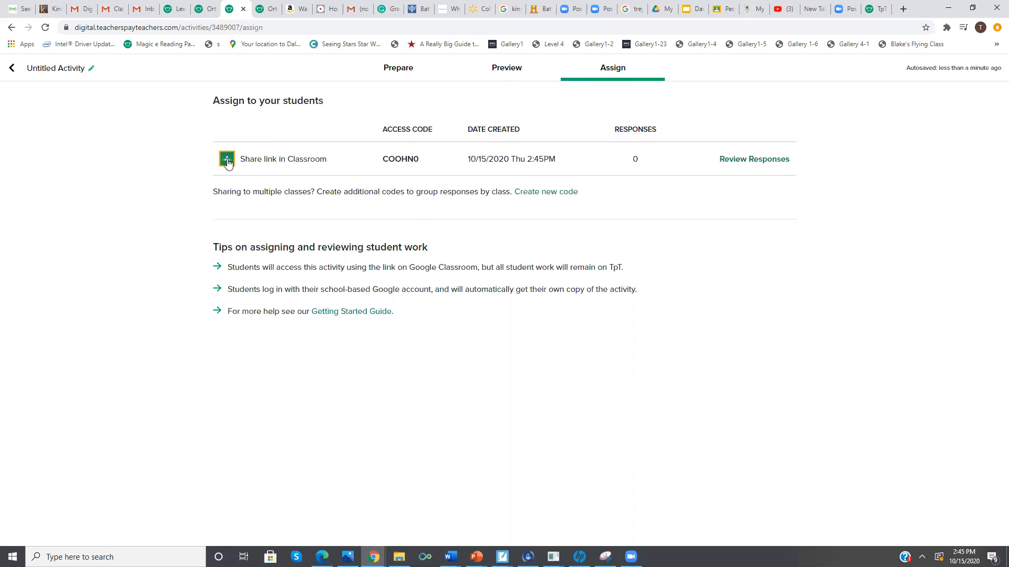
{"action": "left_click", "coordinate": [227, 160]}
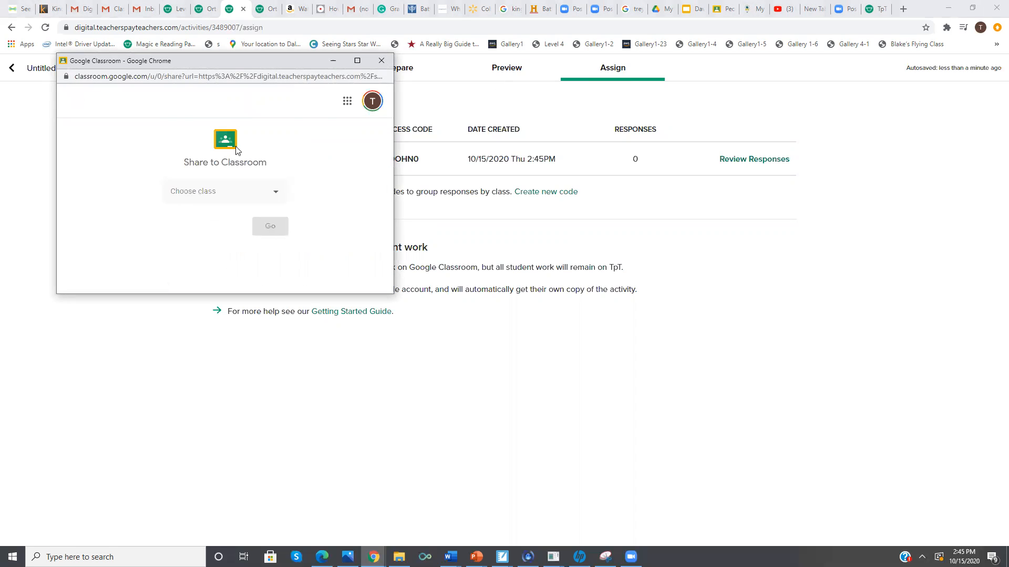
Maximize the sharing window and start a new Google Classroom assignment for the second listed class
{"action": "left_click", "coordinate": [357, 61]}
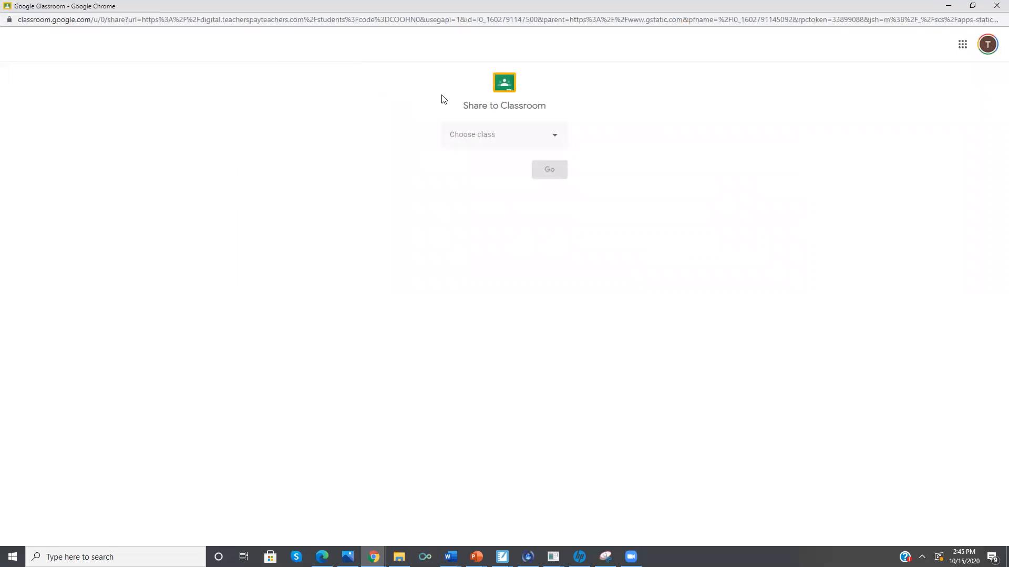
{"action": "left_click", "coordinate": [553, 139]}
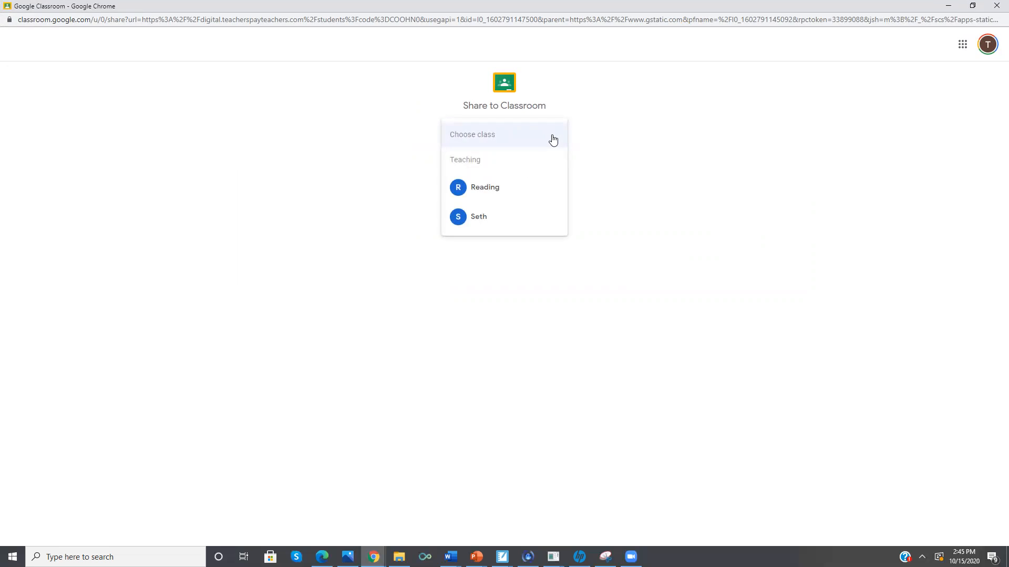
{"action": "left_click", "coordinate": [538, 217]}
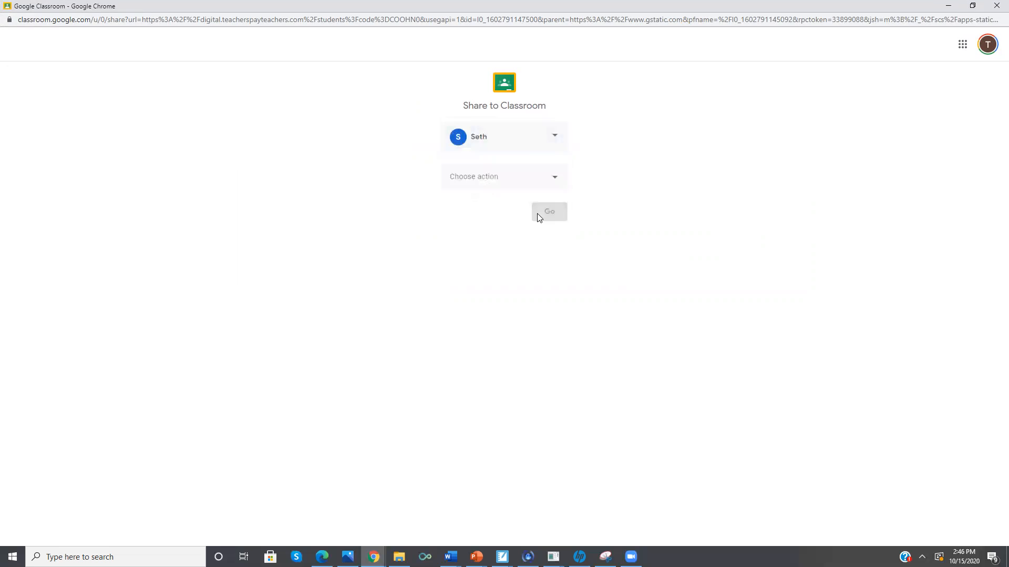
{"action": "left_click", "coordinate": [554, 184]}
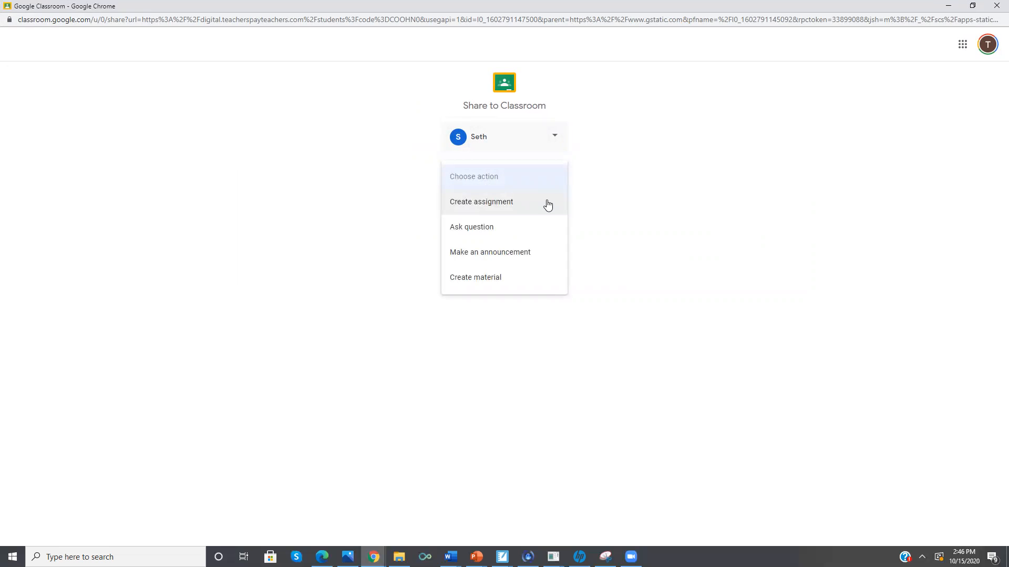
{"action": "left_click", "coordinate": [547, 204]}
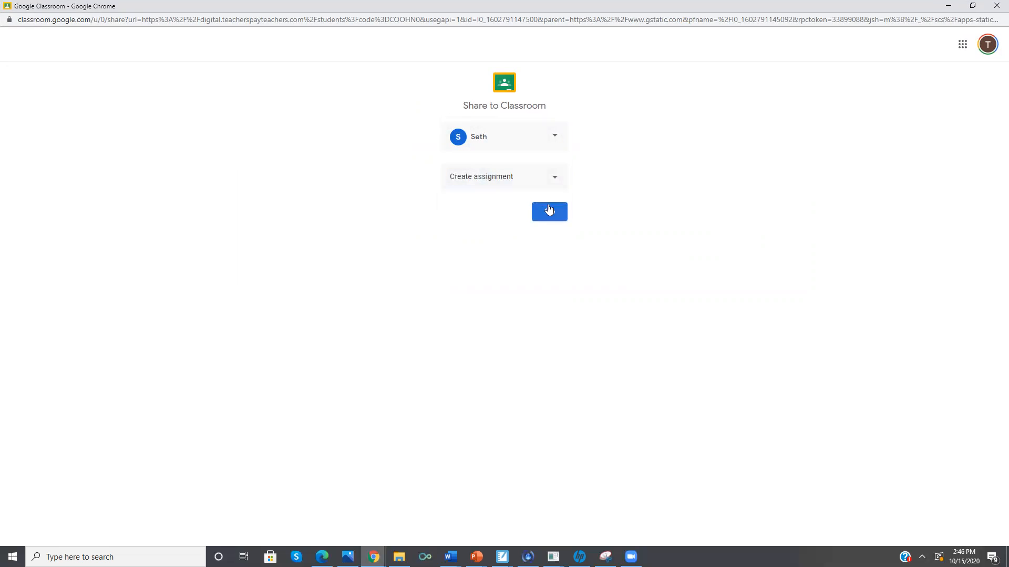
{"action": "left_click", "coordinate": [548, 213]}
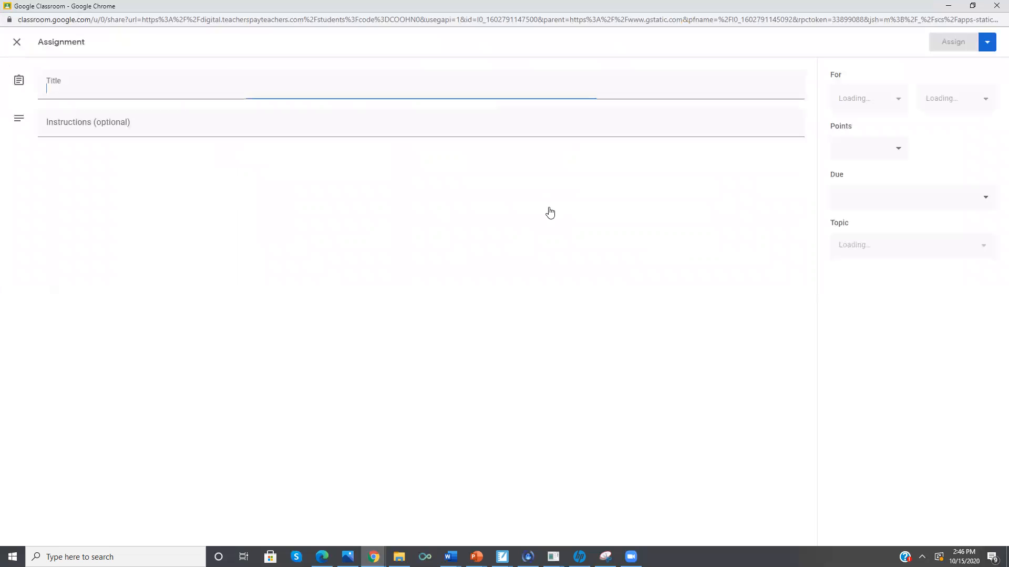